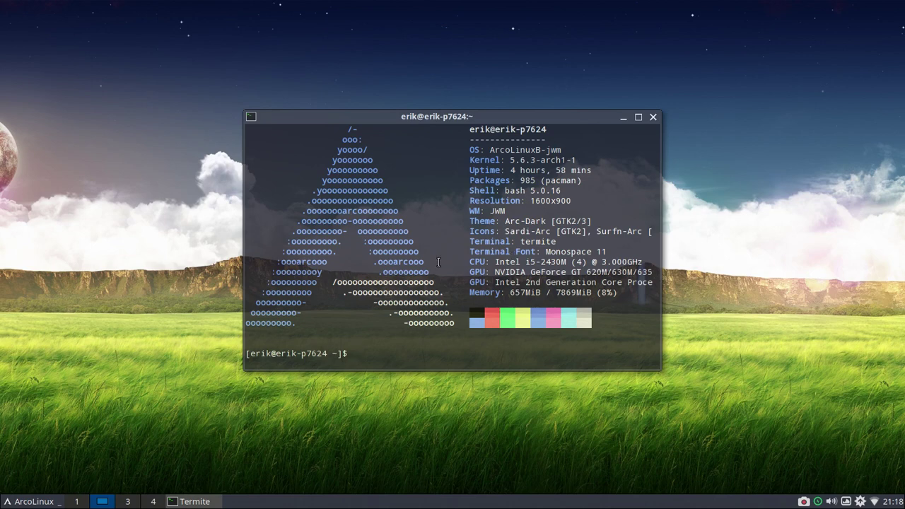
Close the Termite window showing system info, leaving an empty desktop
left_click(653, 118)
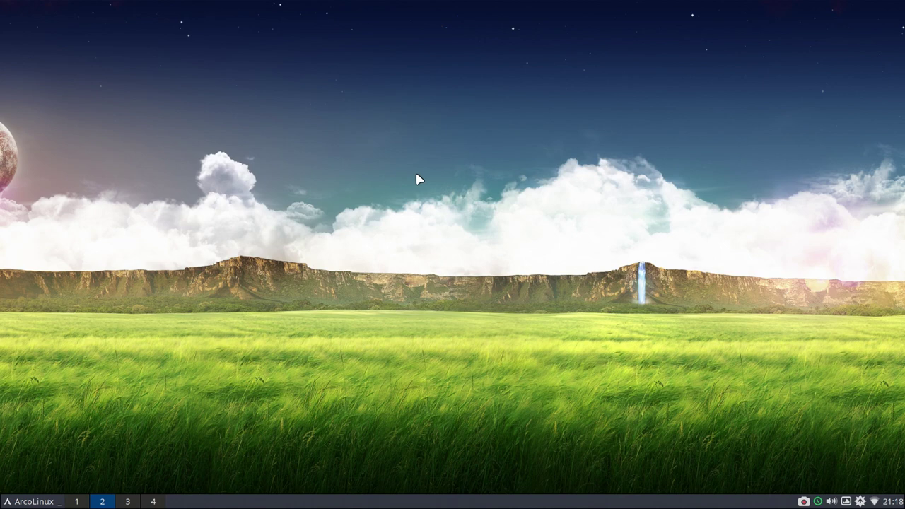
Highlight the arcolinux-termite-themes-git package name and its /etc/skel and .config/termite install paths
key("F12")
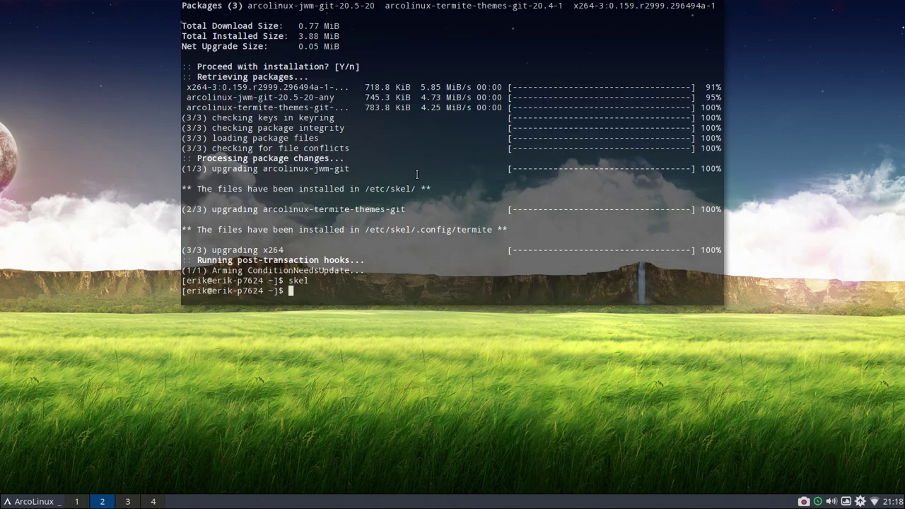
scroll(417, 175, "up", 1)
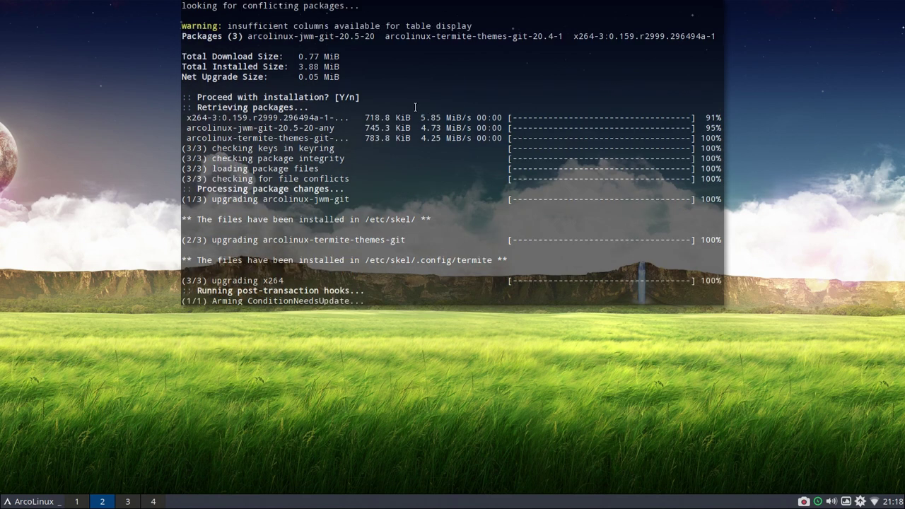
left_click_drag(388, 35, 564, 35)
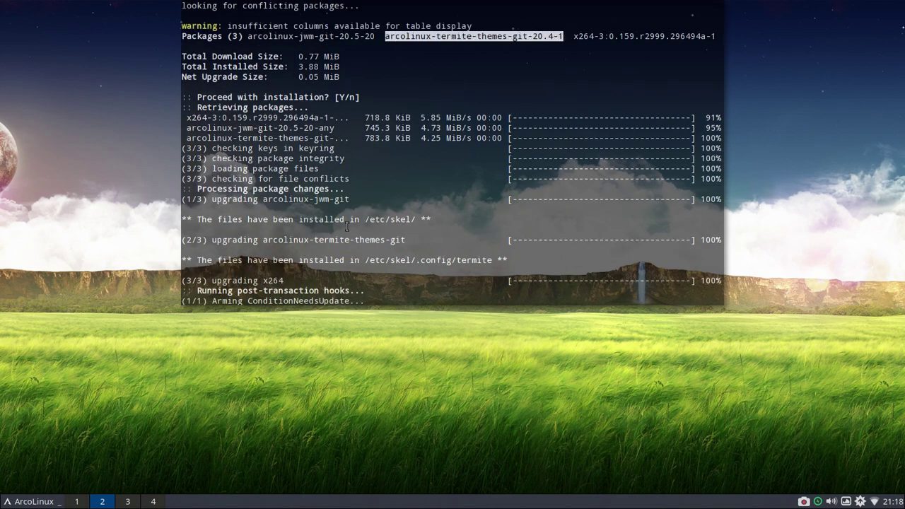
left_click_drag(349, 219, 414, 220)
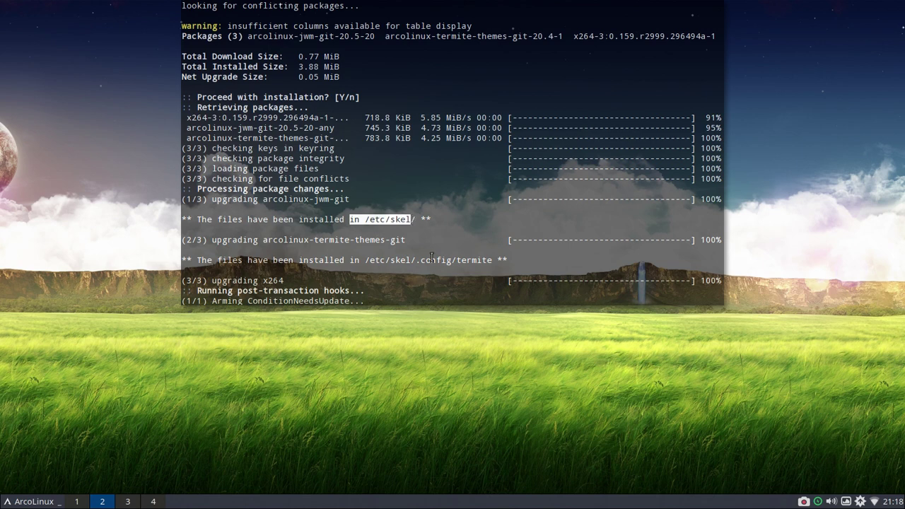
left_click_drag(421, 261, 493, 260)
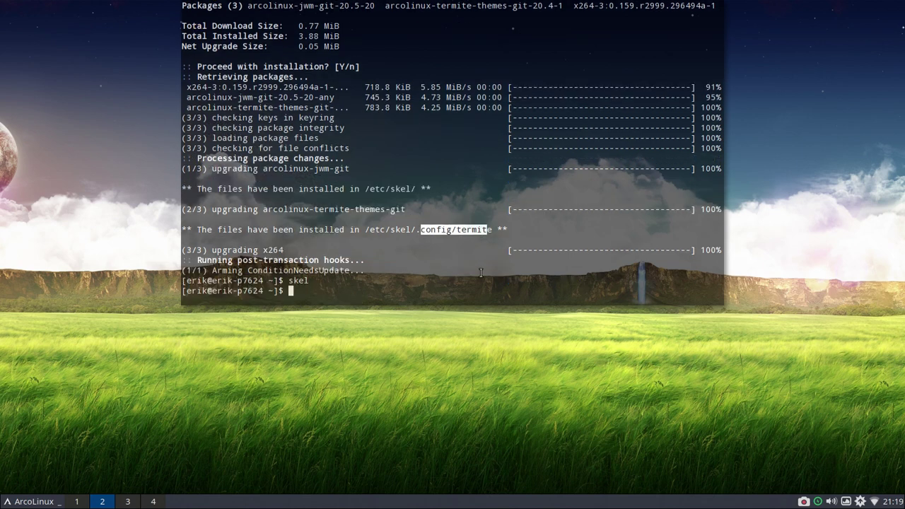
Run skel to copy the /etc/skel files into home, then hide the drop-down terminal
type("skel")
key("Return")
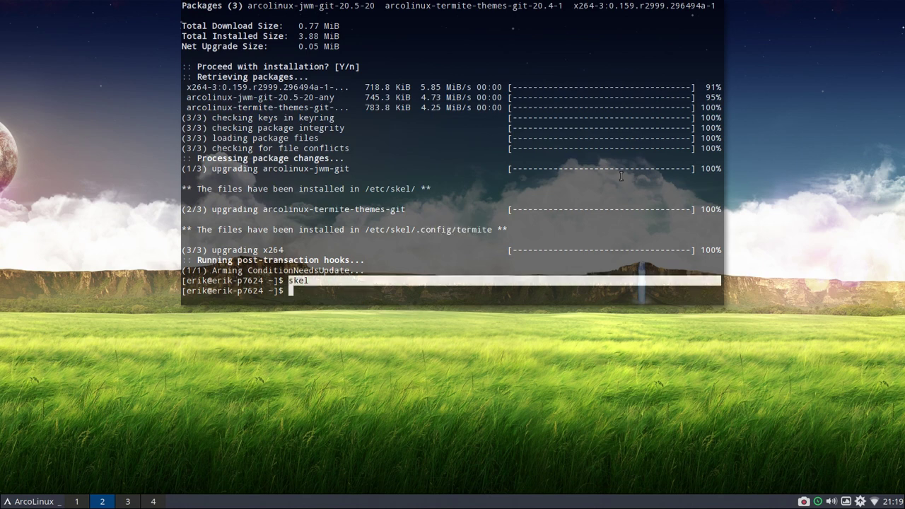
key("F12")
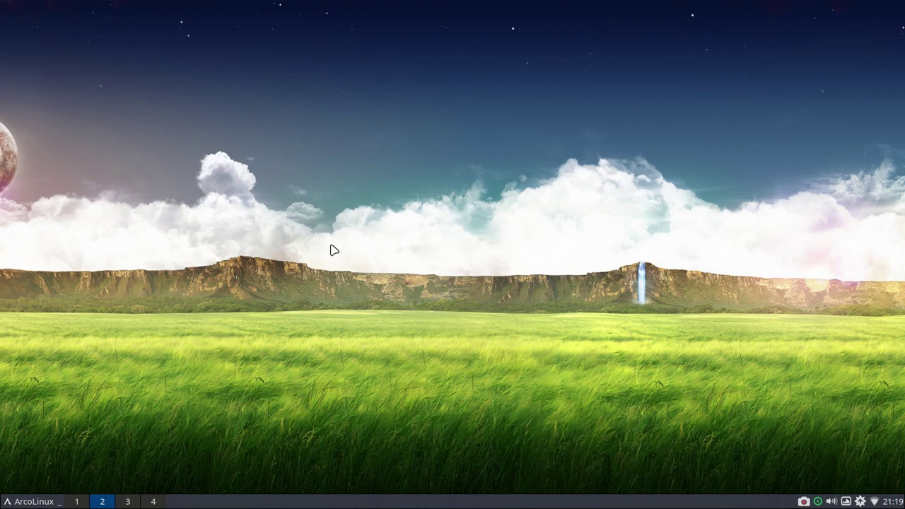
Open ~/.config/termite in Thunar and check its three items
key("super+shift+Return")
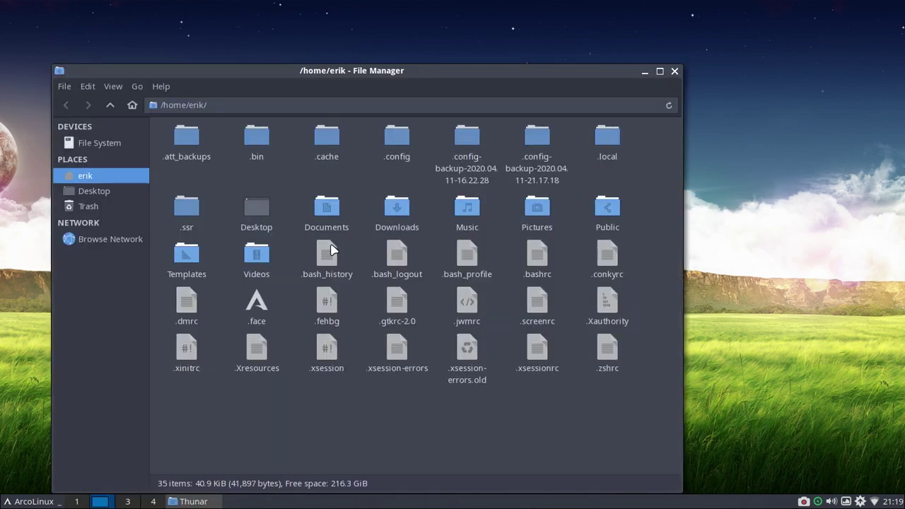
double_click(394, 143)
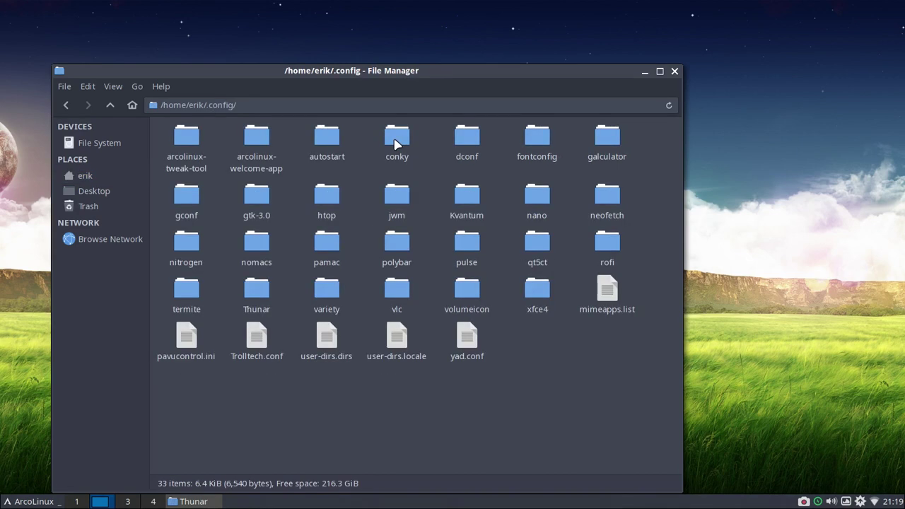
double_click(196, 293)
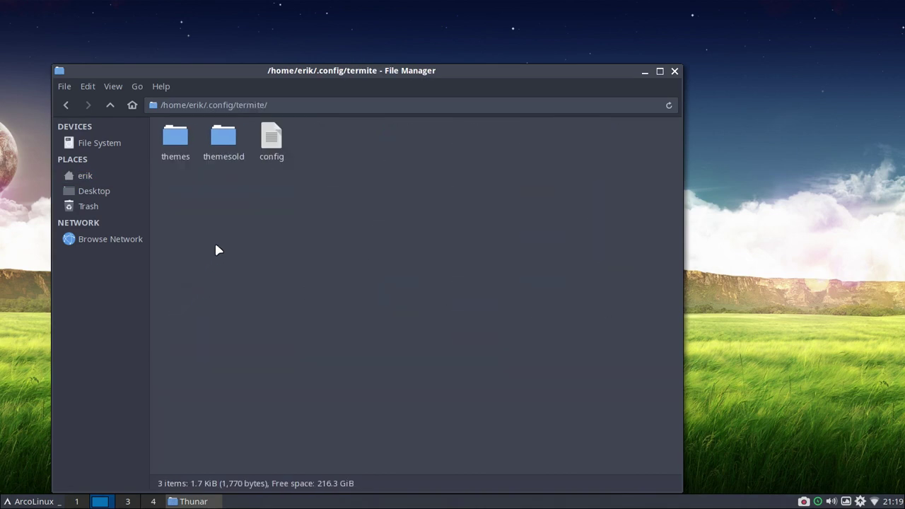
left_click_drag(160, 180, 404, 159)
left_click(202, 188)
Browse the 144 config files in the themes folder, then return to termite
double_click(177, 146)
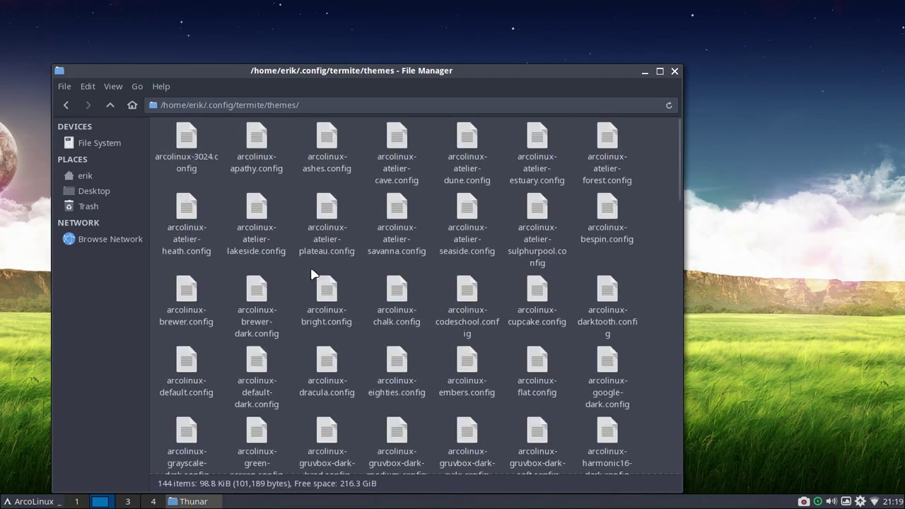
scroll(315, 274, "down", 2)
scroll(312, 274, "down", 5)
scroll(312, 274, "down", 4)
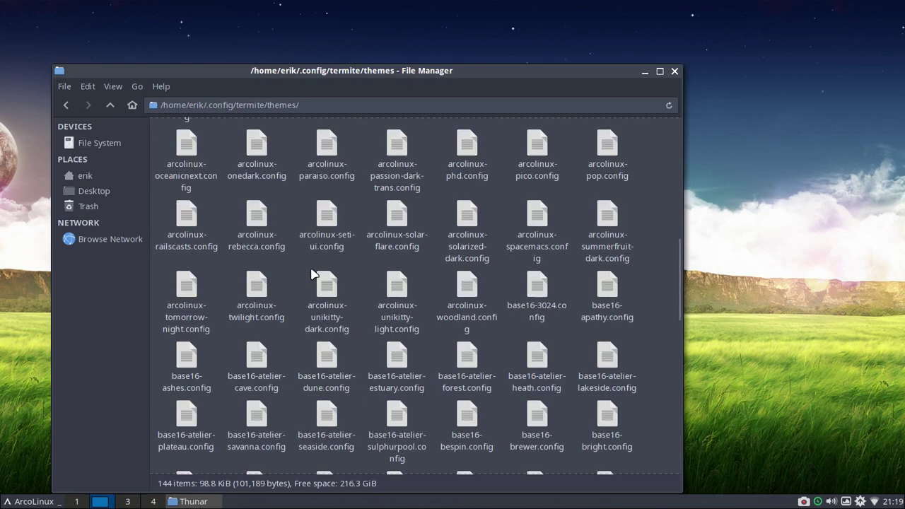
scroll(311, 274, "down", 2)
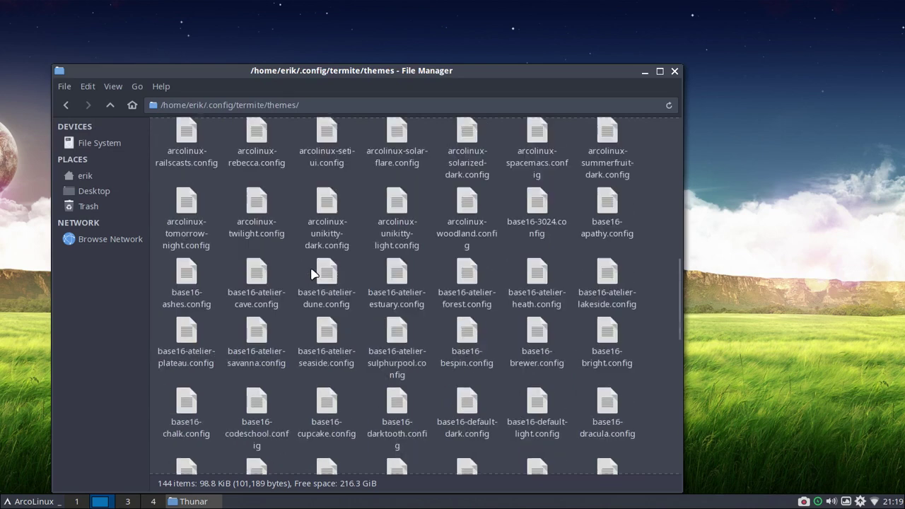
left_click(111, 103)
Revisit the themes folder and return, picking out the themes and themesold folders
left_click(230, 142)
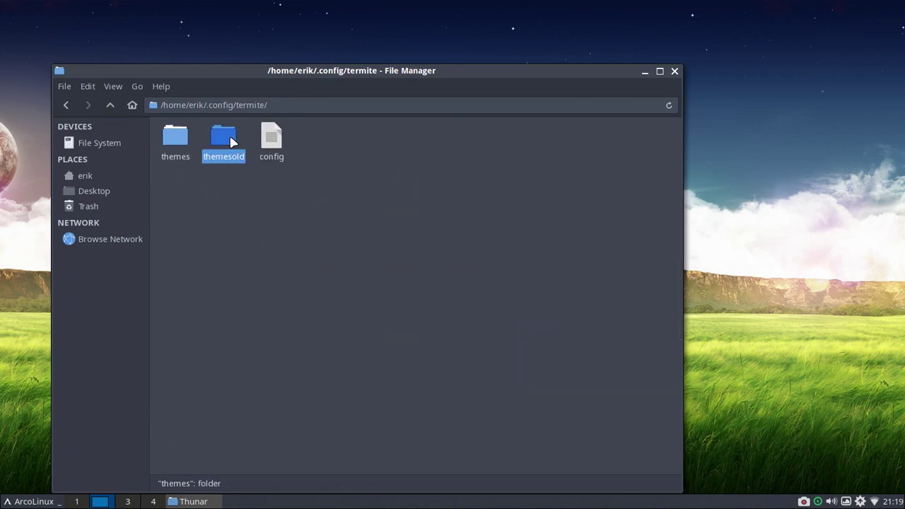
left_click(181, 145)
double_click(181, 144)
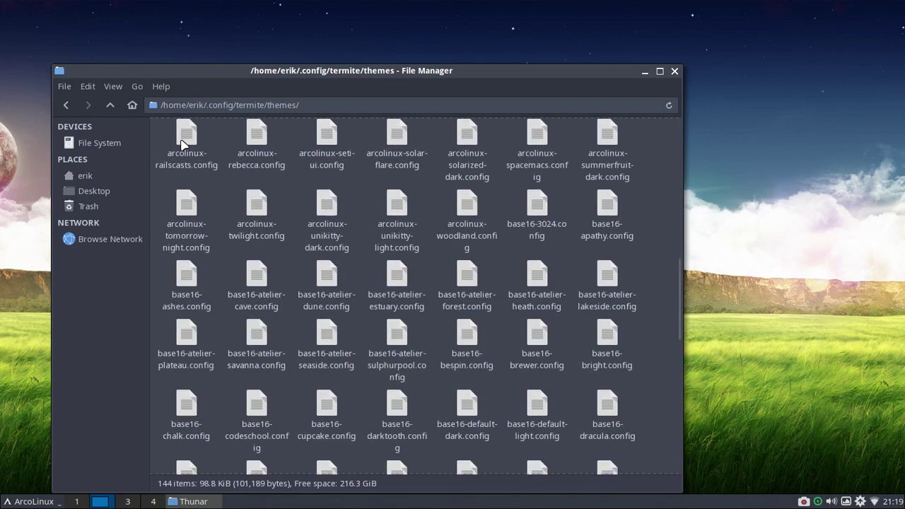
left_click(109, 106)
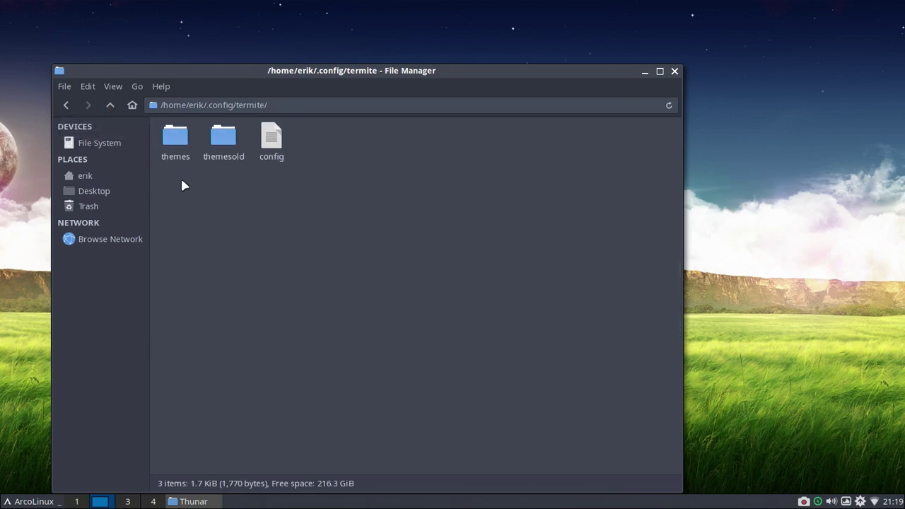
left_click(234, 136)
left_click(177, 138)
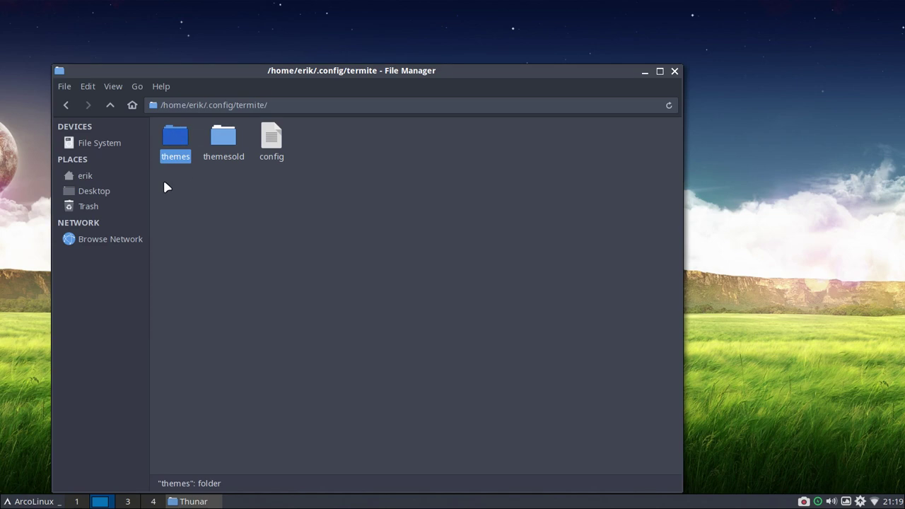
Delete the themes and themesold folders and run skel in a new terminal to restore them
left_click_drag(164, 186, 237, 139)
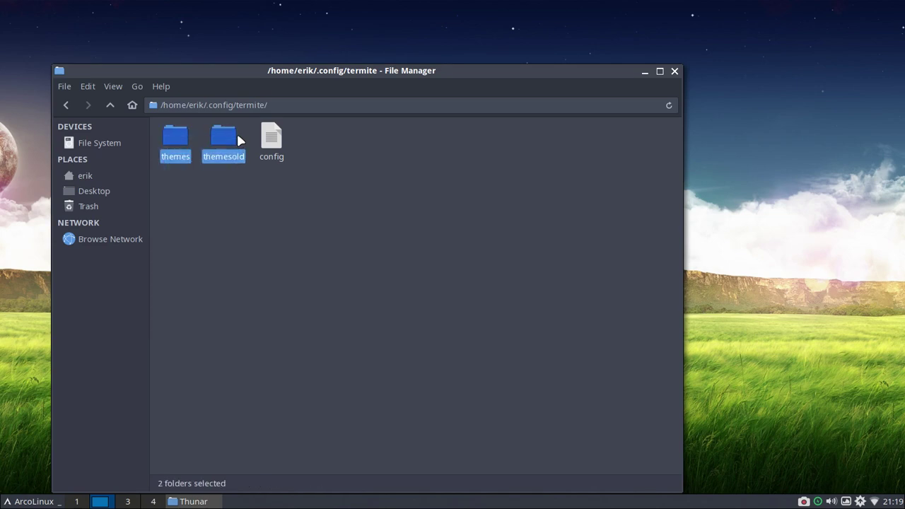
key("Delete")
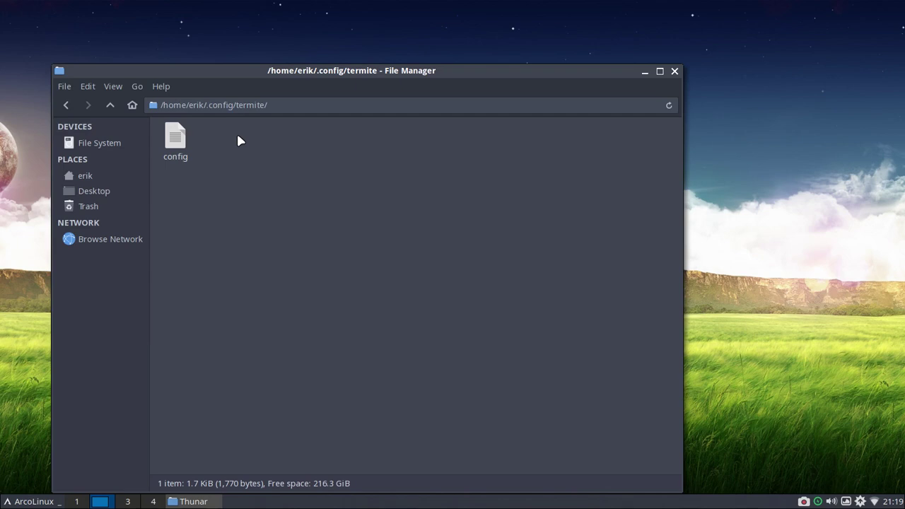
key("super+Return")
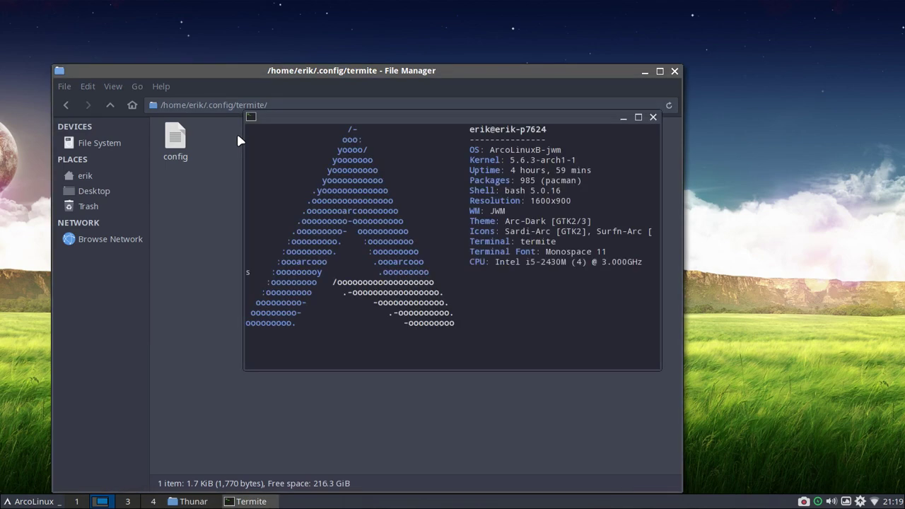
type("skel")
key("Return")
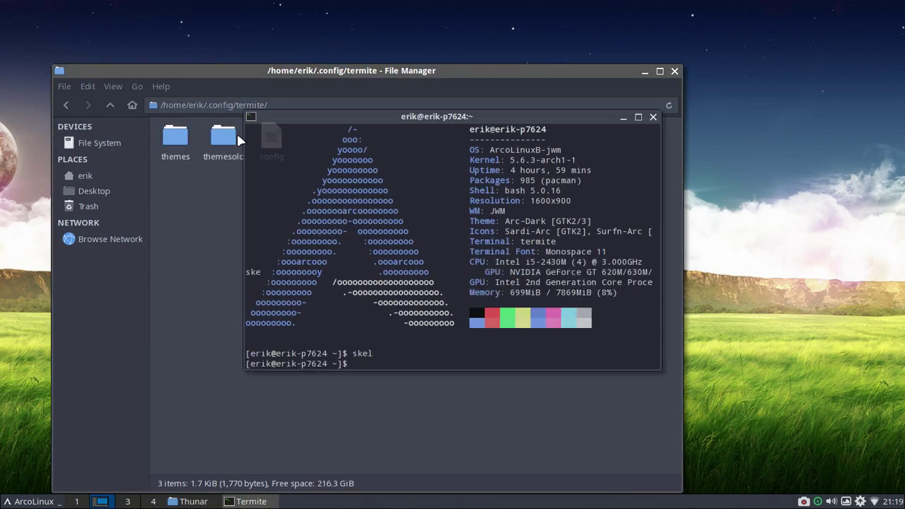
Return to Thunar and check the three restored items in the termite folder
left_click(238, 136)
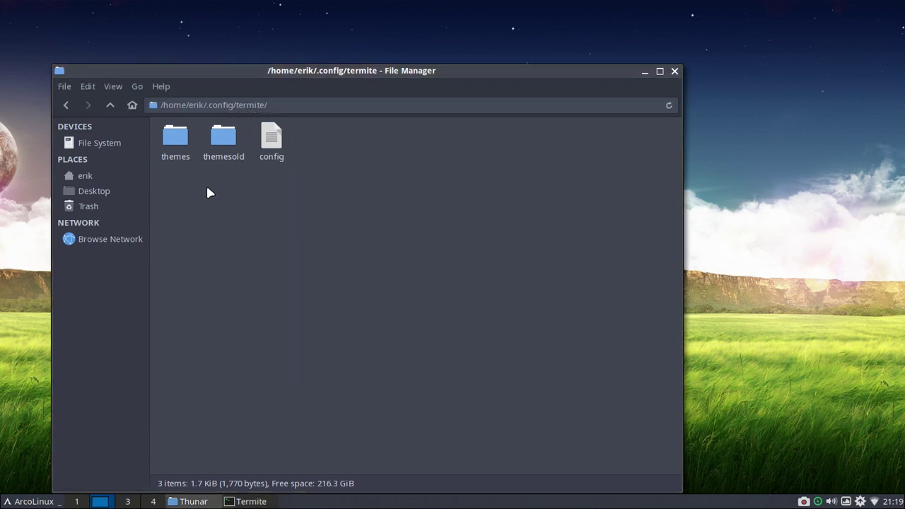
left_click_drag(164, 180, 321, 134)
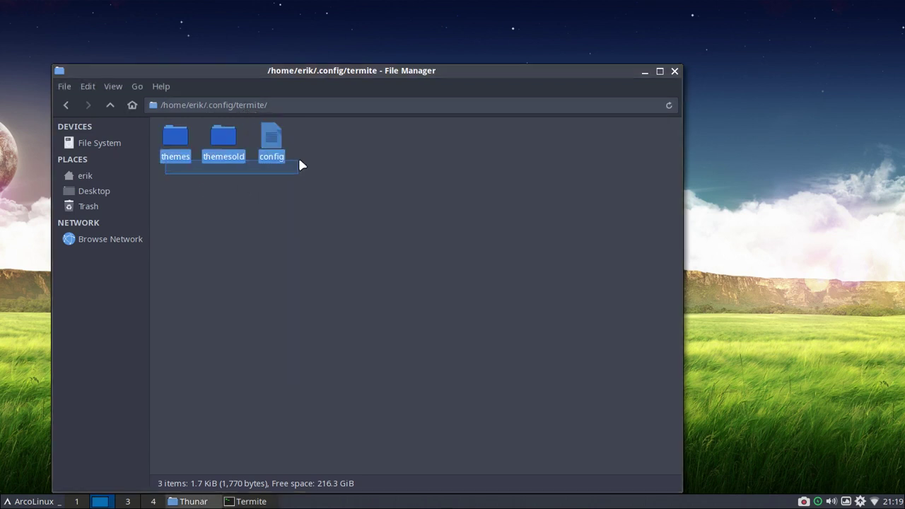
left_click(301, 198)
Browse the 68 restored theme files, go back up to termite, and close Thunar
double_click(178, 142)
scroll(303, 263, "up", 10)
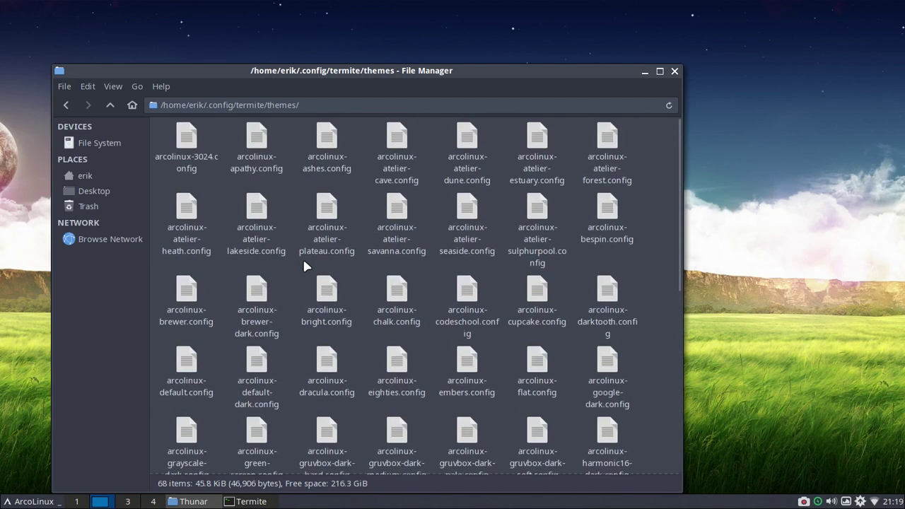
scroll(304, 263, "down", 2)
scroll(304, 263, "down", 8)
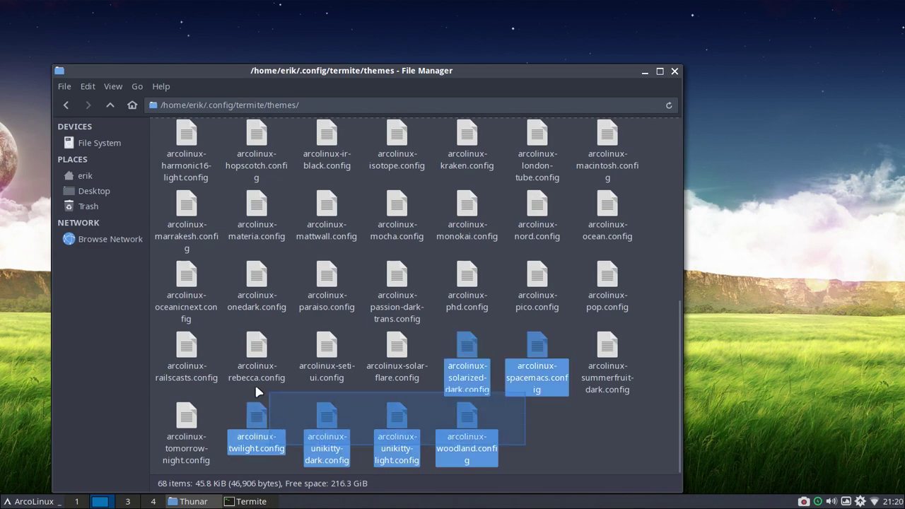
left_click_drag(524, 450, 238, 124)
scroll(340, 277, "up", 5)
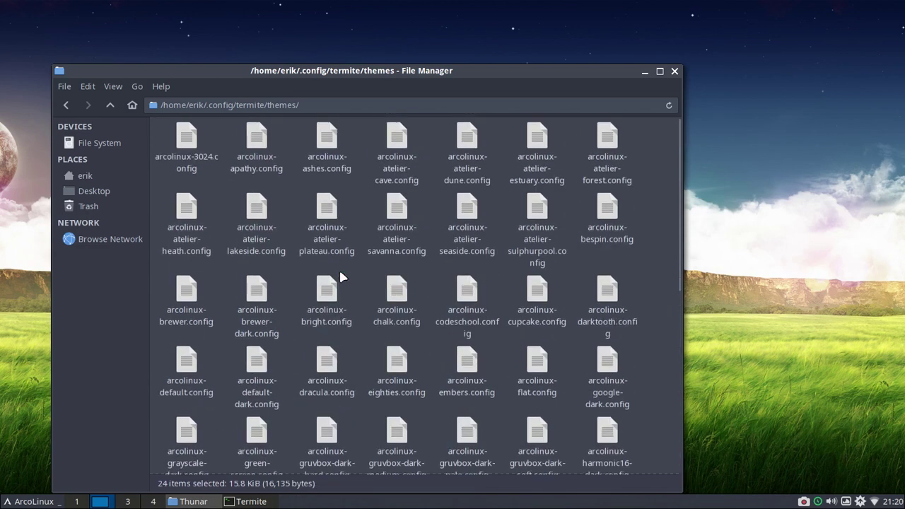
left_click(156, 132)
scroll(157, 132, "down", 5)
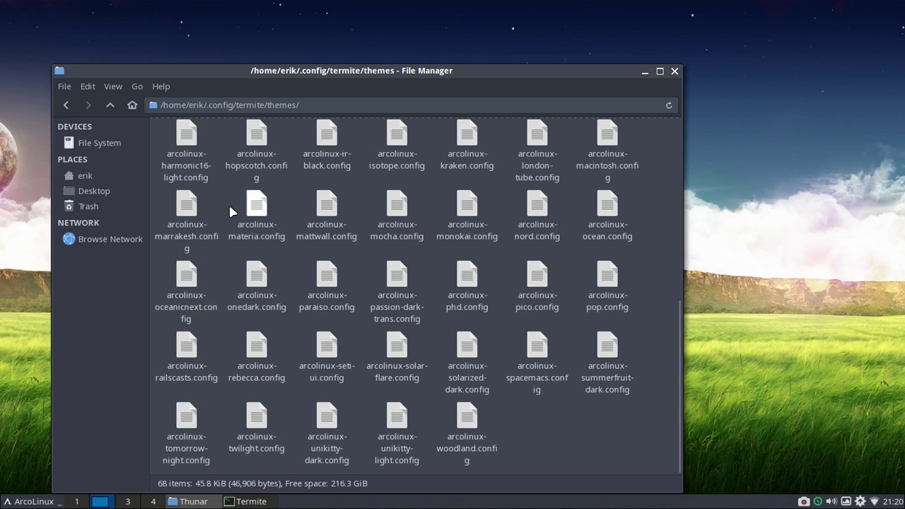
left_click(111, 103)
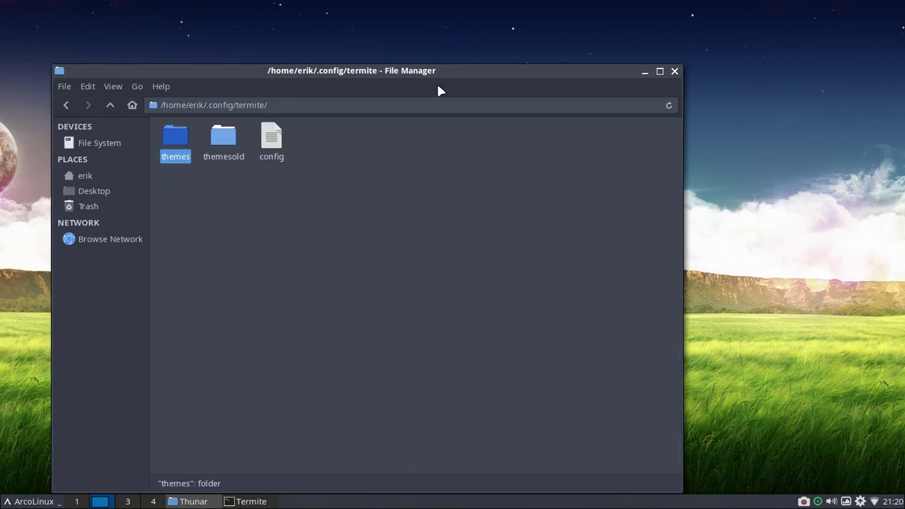
left_click(674, 71)
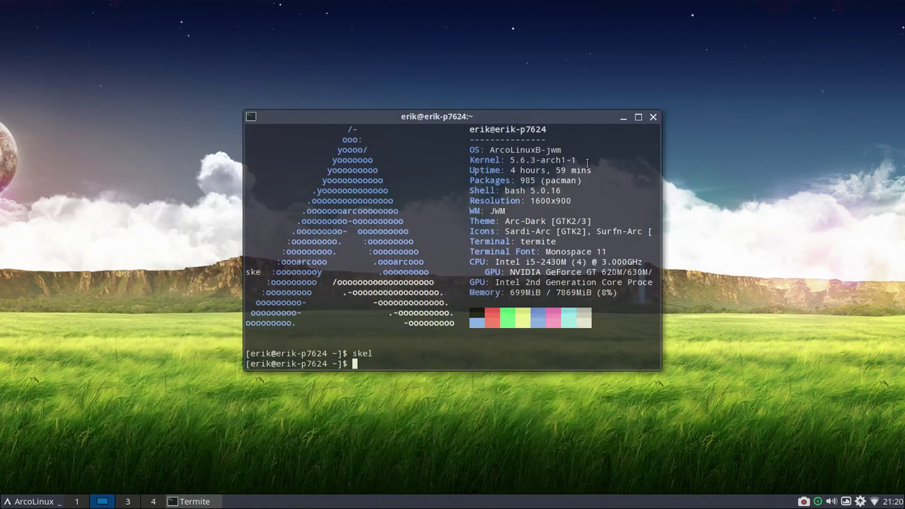
Close the terminal, authenticate ArcoLinux Tweak Tool, and switch to its Termite themes section
left_click(651, 117)
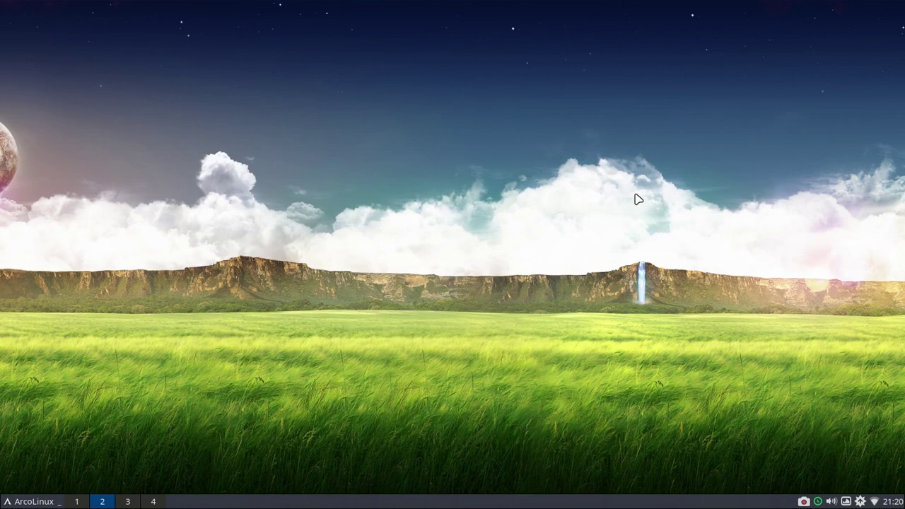
key("Return")
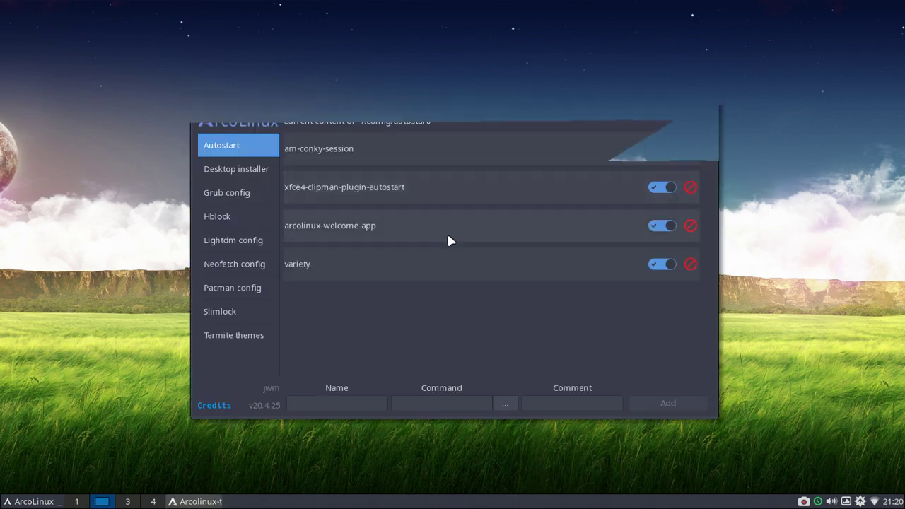
left_click(254, 334)
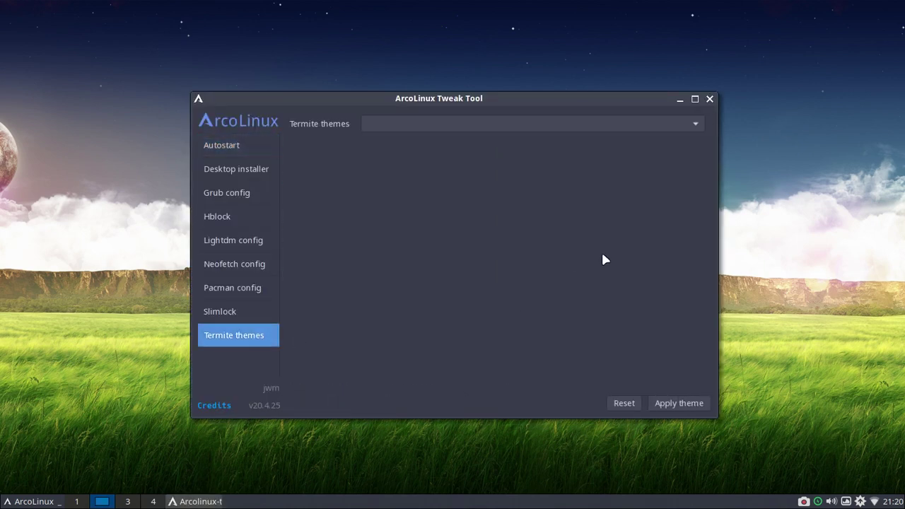
Scroll the Termite theme list from 3024 to woodland, then reopen it from the top
left_click(626, 125)
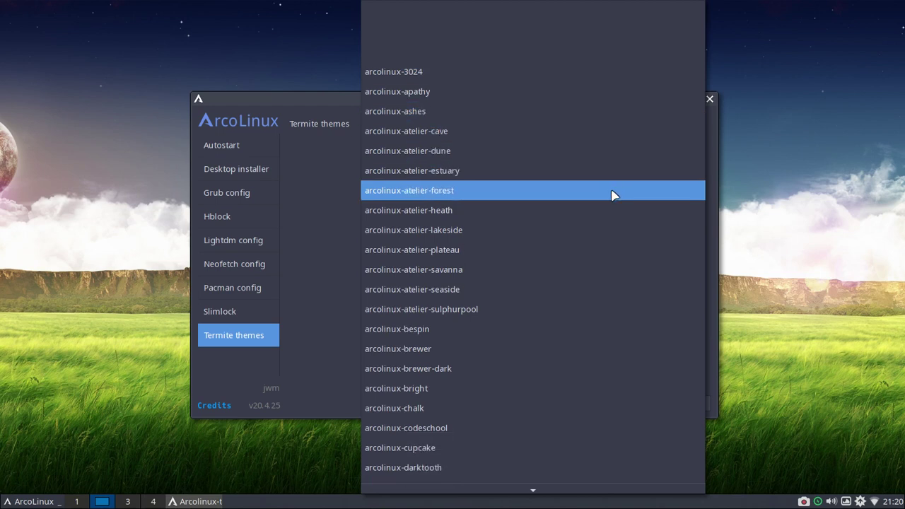
scroll(601, 233, "down", 2)
scroll(600, 239, "down", 2)
scroll(599, 238, "down", 4)
scroll(599, 239, "down", 4)
scroll(599, 239, "down", 6)
scroll(600, 239, "down", 4)
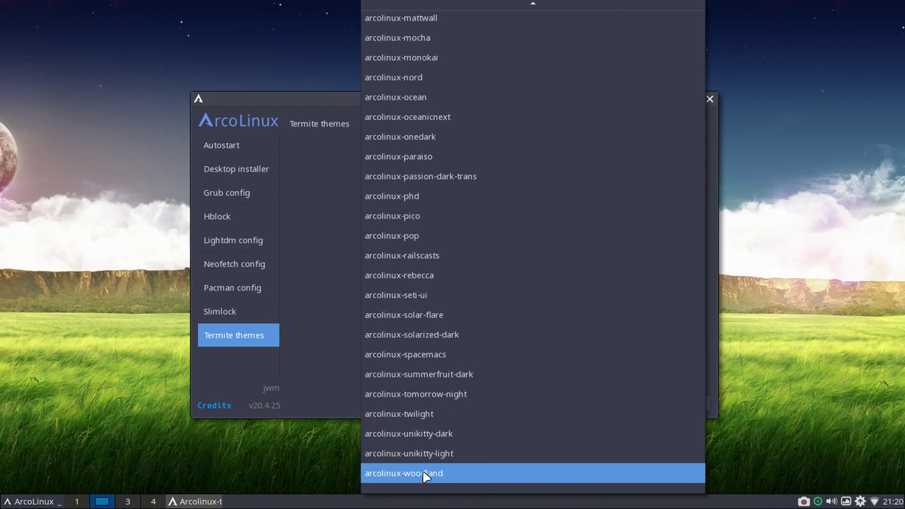
left_click(319, 272)
left_click(448, 124)
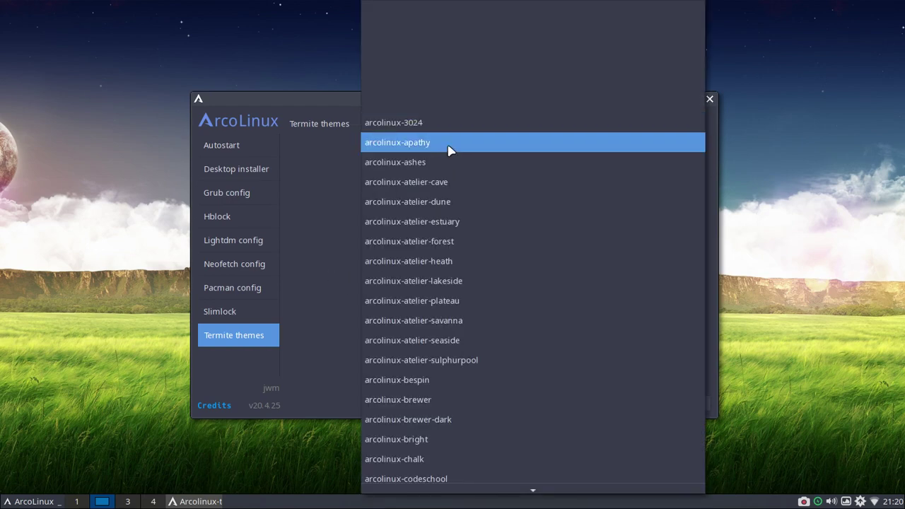
Apply arcolinux-apathy, move its preview terminal top-left, then apply arcolinux-ashes
left_click(449, 145)
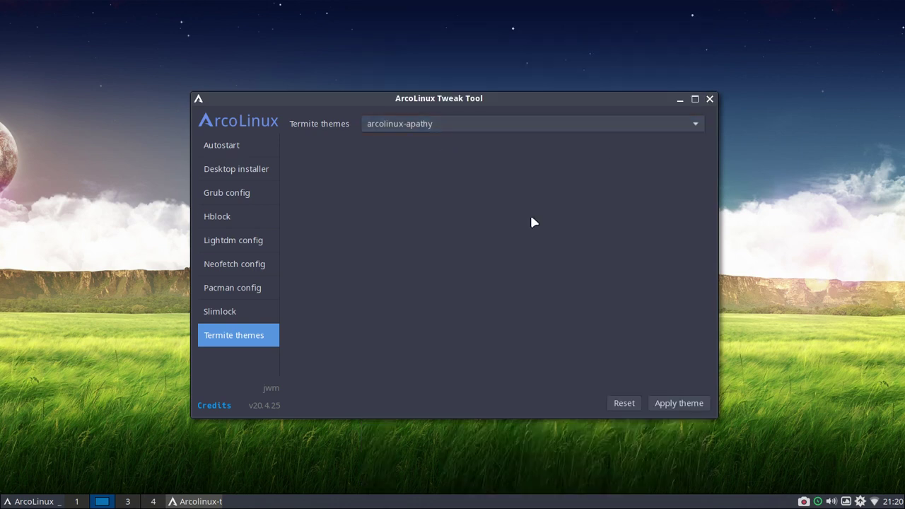
left_click(687, 404)
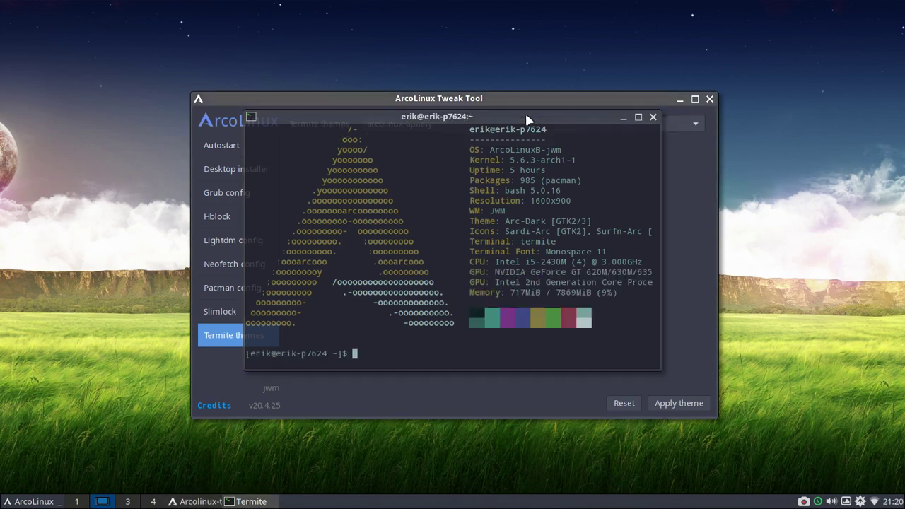
left_click_drag(526, 120, 253, 42)
left_click(467, 123)
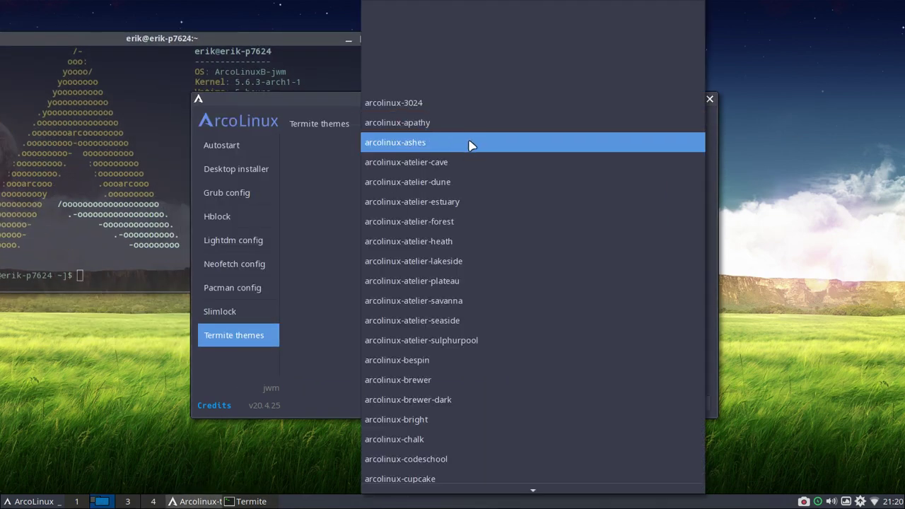
left_click(469, 144)
left_click(685, 406)
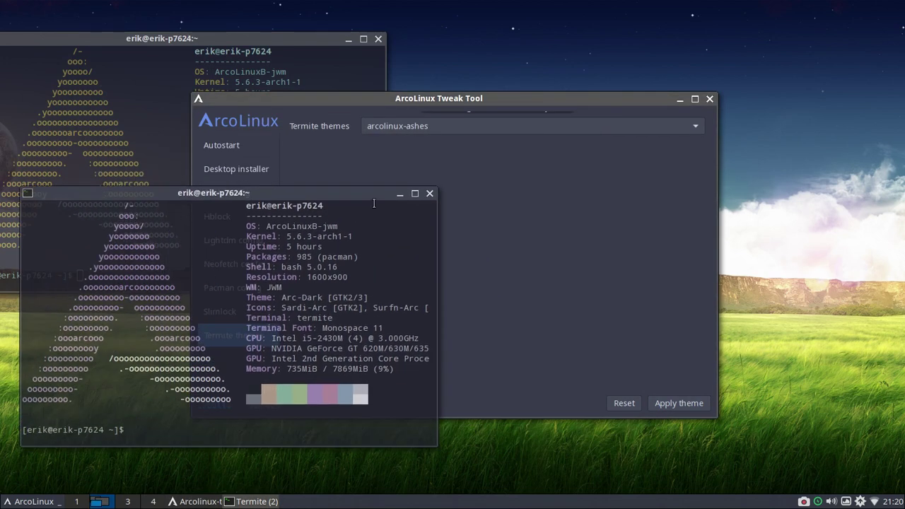
Apply the arcolinux-bespin and arcolinux-brewer themes, moving each preview terminal aside
left_click(467, 126)
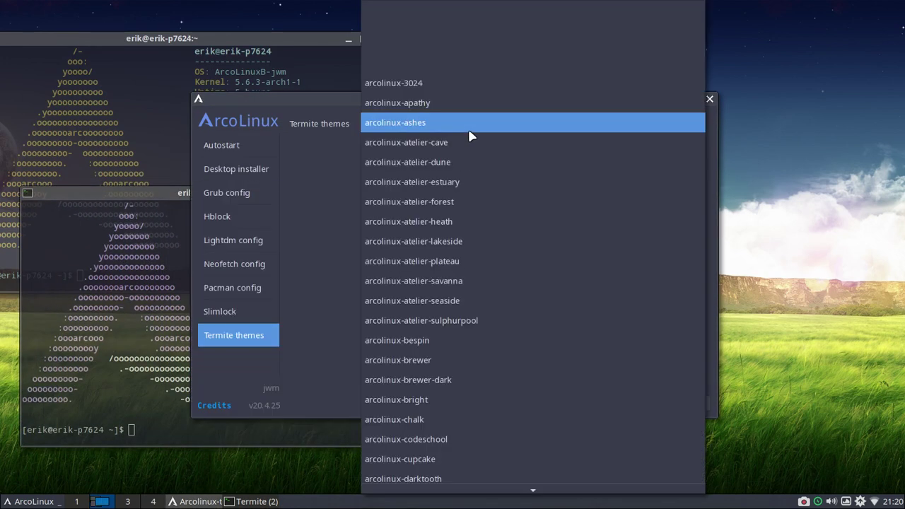
left_click(493, 347)
left_click(667, 404)
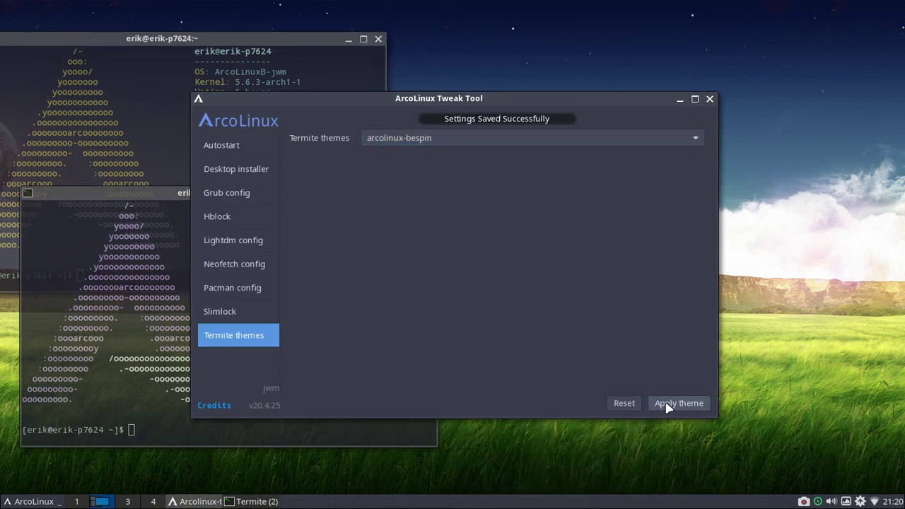
left_click_drag(575, 121, 293, 269)
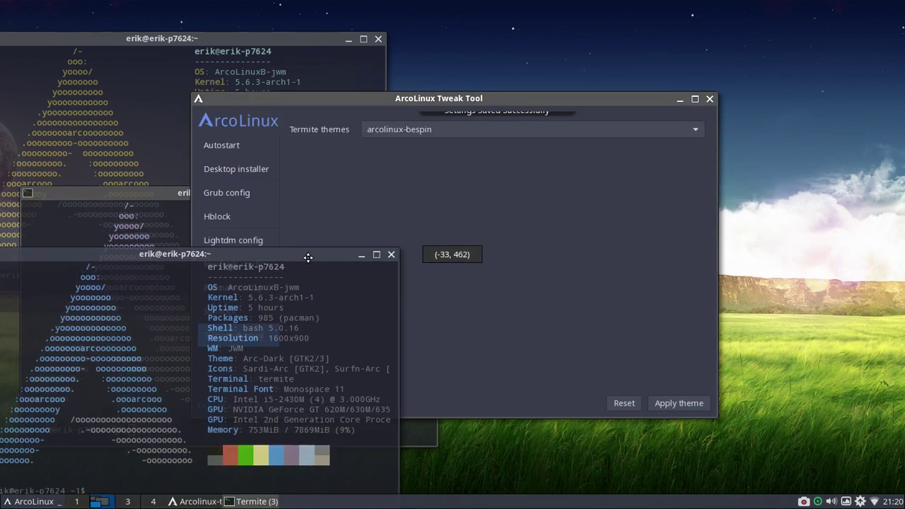
left_click(435, 127)
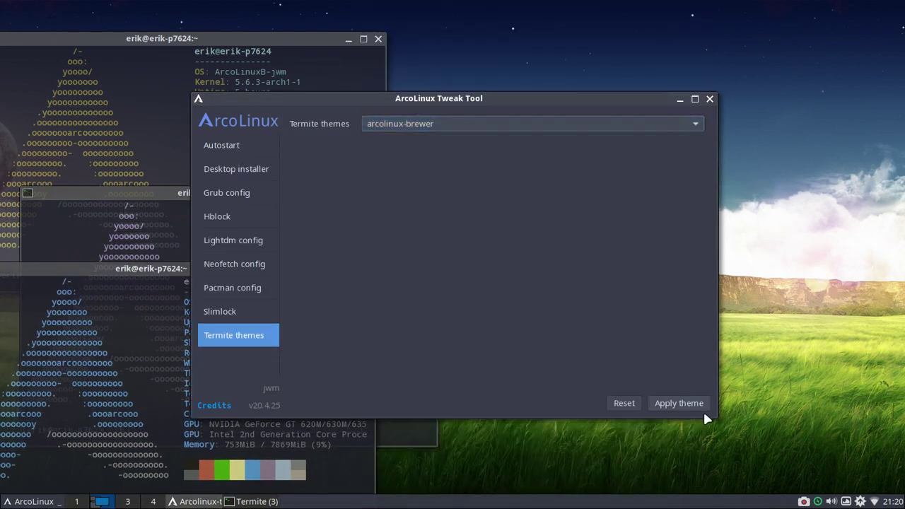
left_click(679, 403)
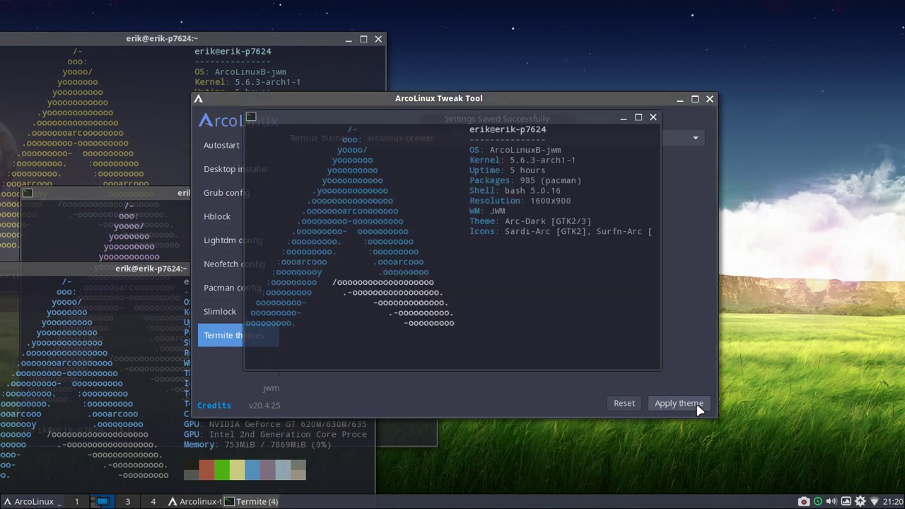
left_click_drag(542, 115, 318, 149)
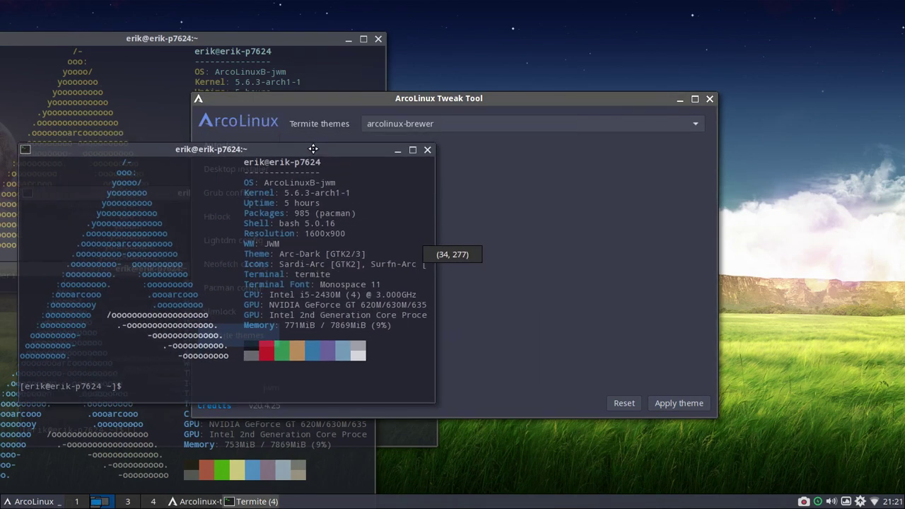
Apply the arcolinux-darktooth theme and move its preview terminal down and left
left_click(504, 123)
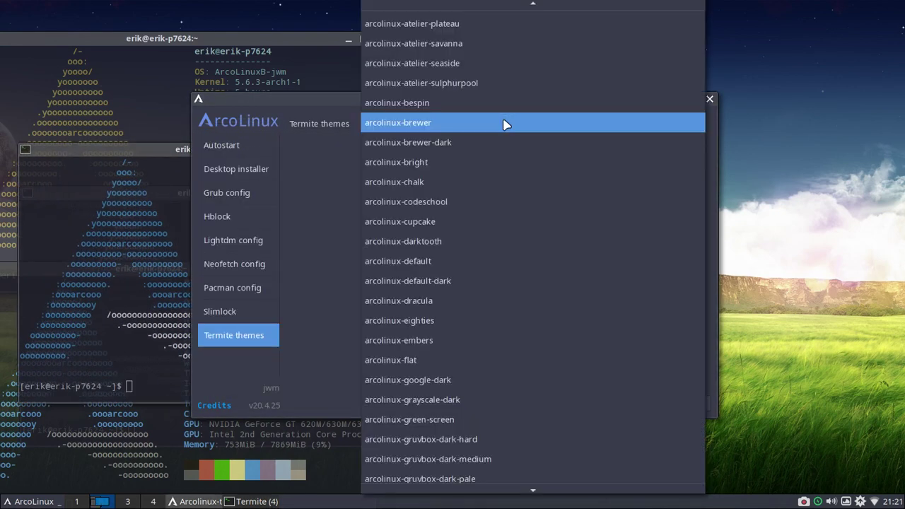
left_click(509, 241)
left_click(675, 403)
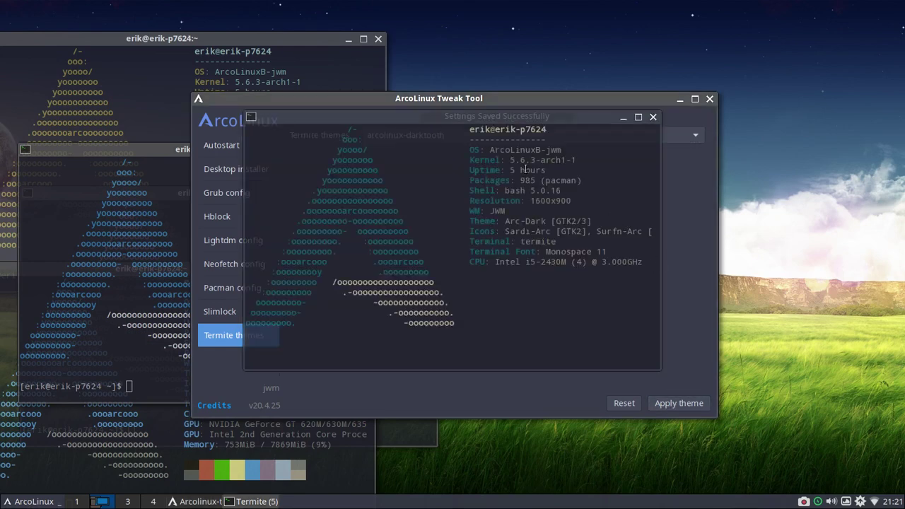
left_click_drag(542, 116, 388, 216)
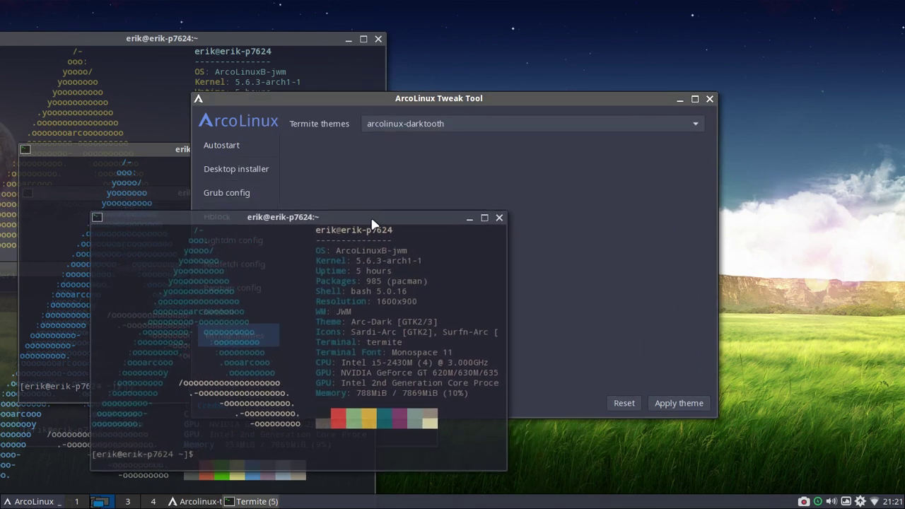
left_click(550, 150)
Apply the arcolinux-dracula theme and move its preview terminal down and left
left_click(550, 126)
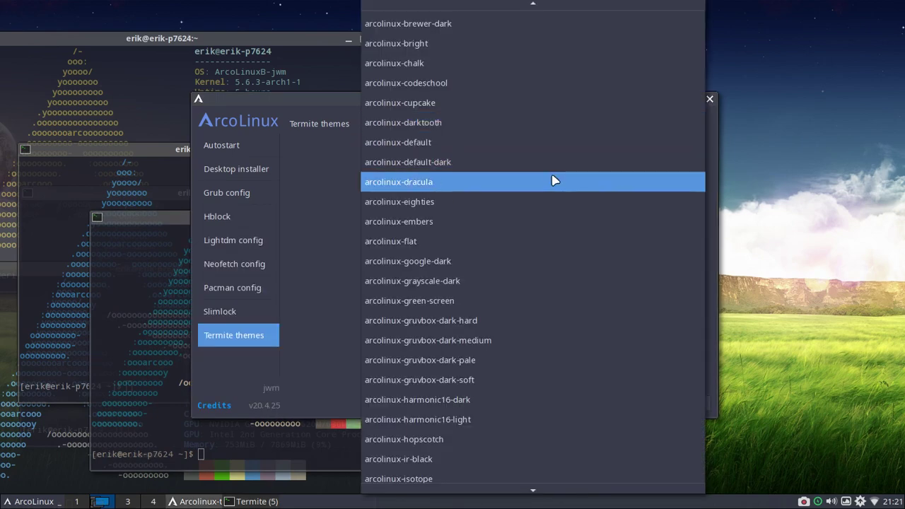
left_click(553, 181)
left_click(689, 405)
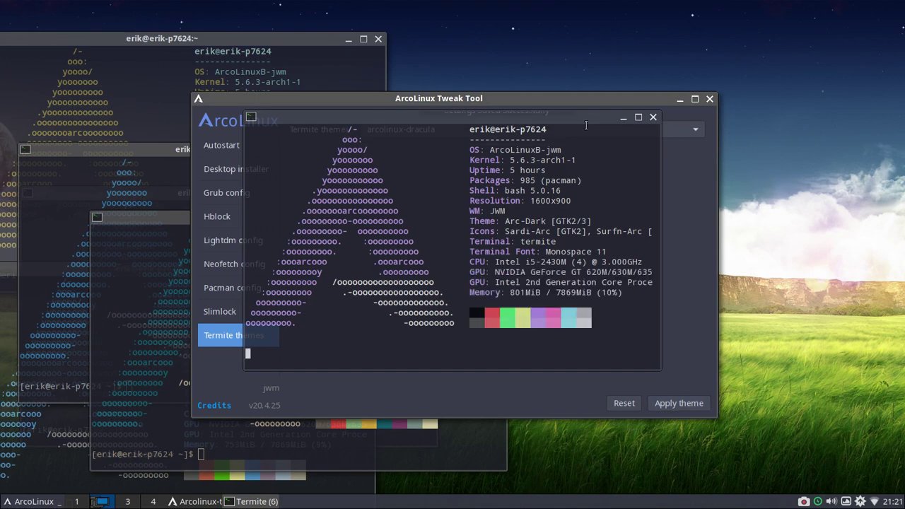
left_click_drag(586, 117, 407, 171)
left_click(601, 202)
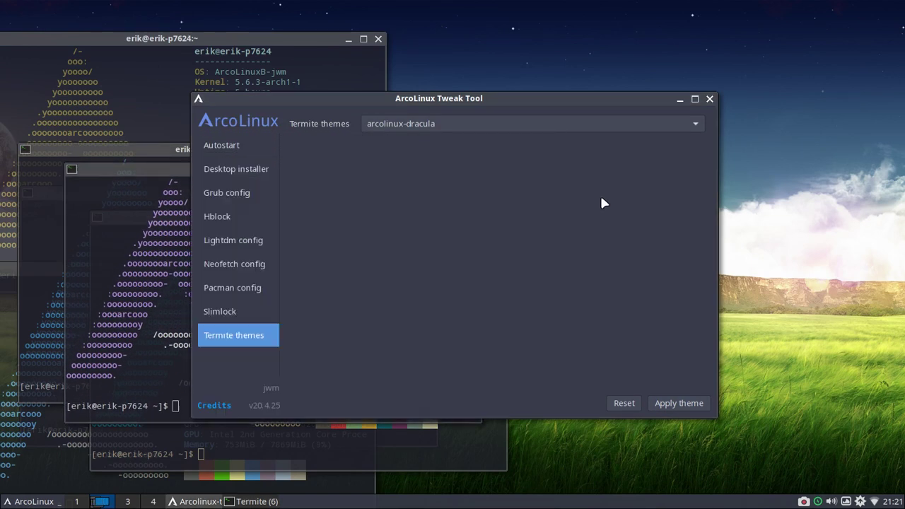
Scroll down the theme list and apply arcolinux-passion-dark-trans
left_click(547, 133)
scroll(555, 347, "down", 1)
scroll(555, 350, "down", 3)
scroll(555, 348, "down", 1)
scroll(555, 348, "down", 9)
scroll(555, 348, "down", 1)
scroll(555, 348, "down", 1)
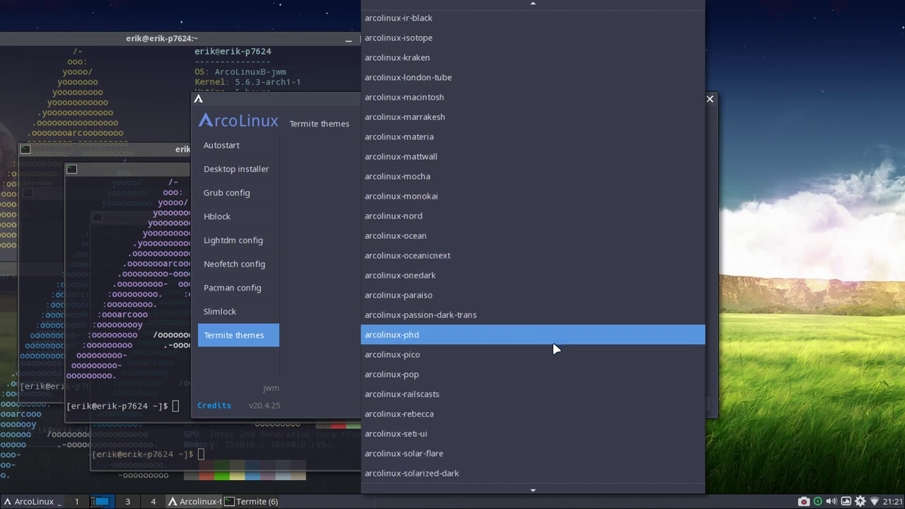
scroll(555, 349, "down", 2)
scroll(555, 348, "down", 1)
scroll(554, 348, "down", 2)
scroll(555, 349, "down", 2)
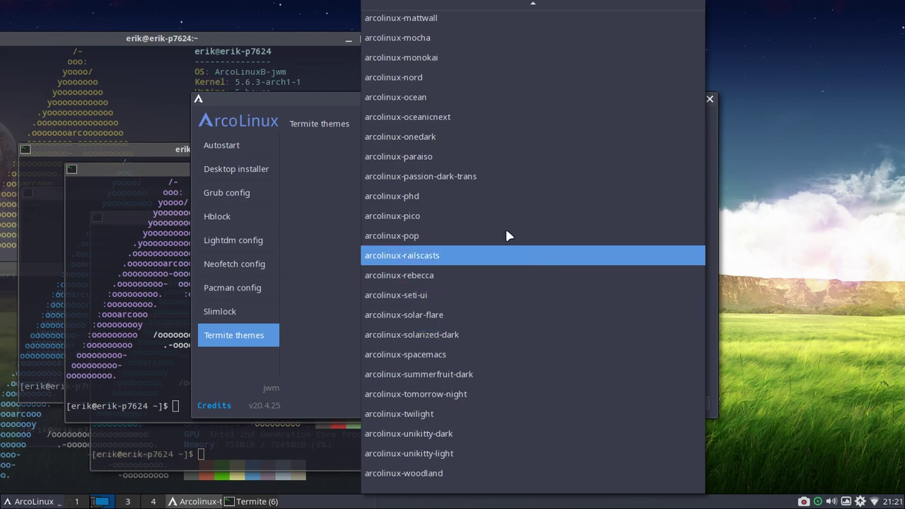
left_click(477, 176)
left_click(682, 405)
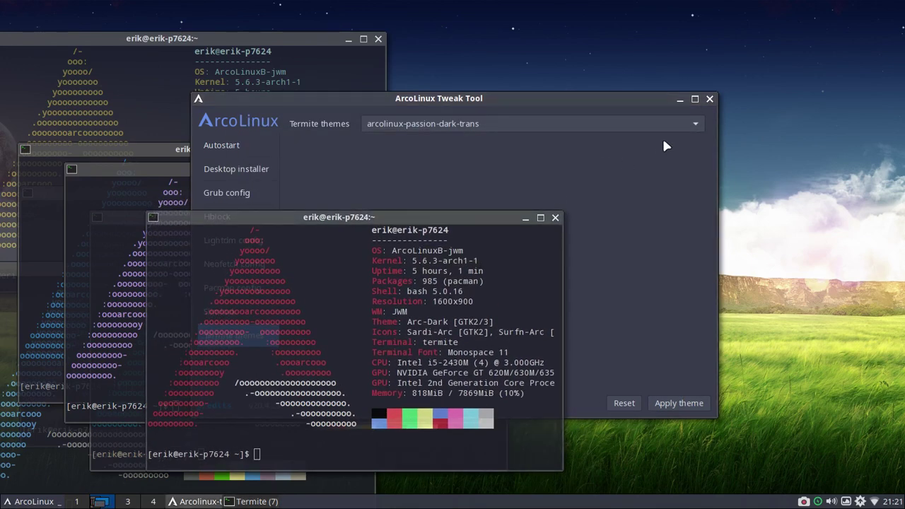
Close ArcoLinux Tweak Tool and all six preview Termite windows
left_click(710, 100)
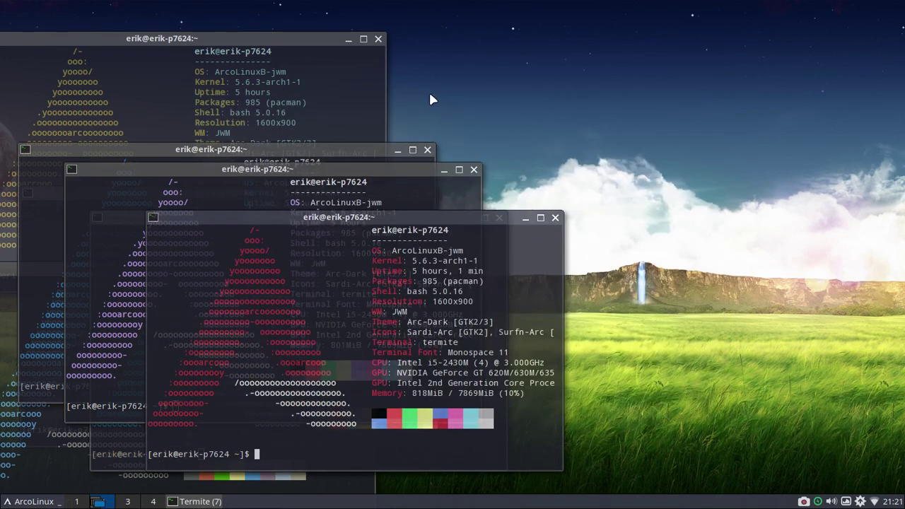
left_click(555, 218)
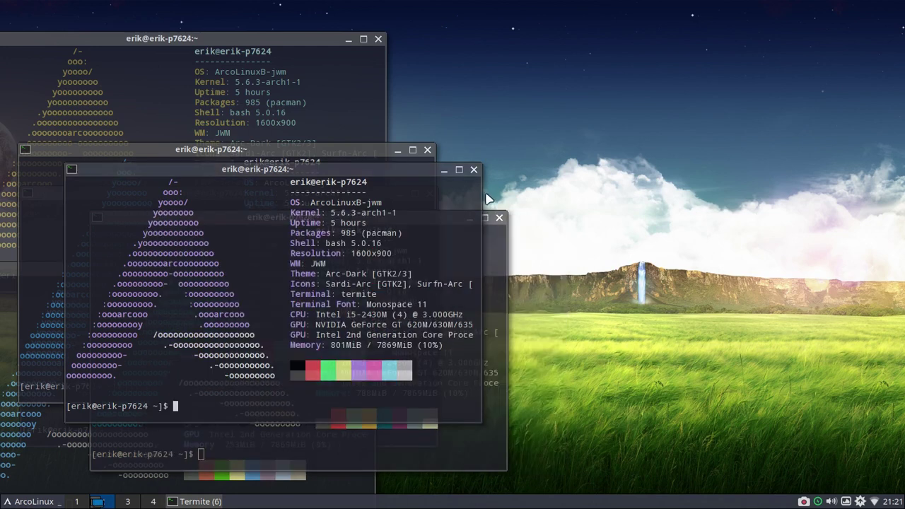
left_click(473, 170)
left_click(499, 217)
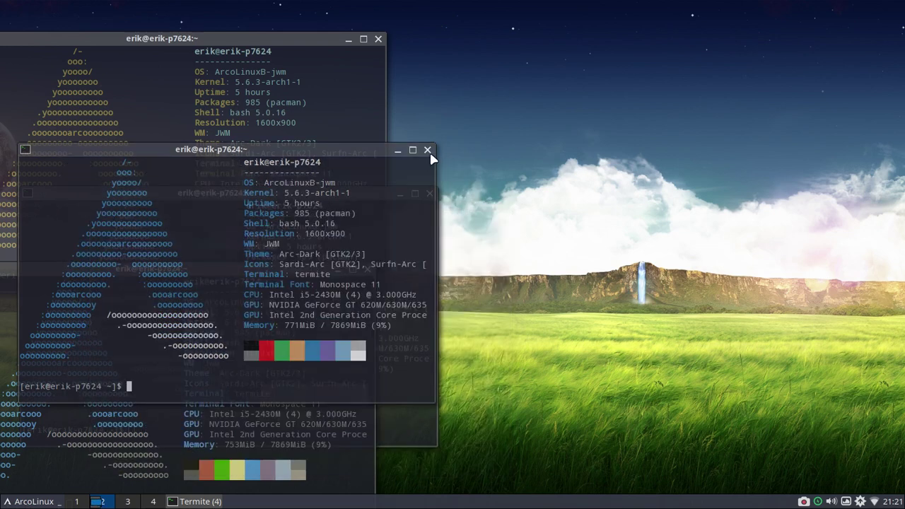
left_click(427, 150)
left_click(429, 194)
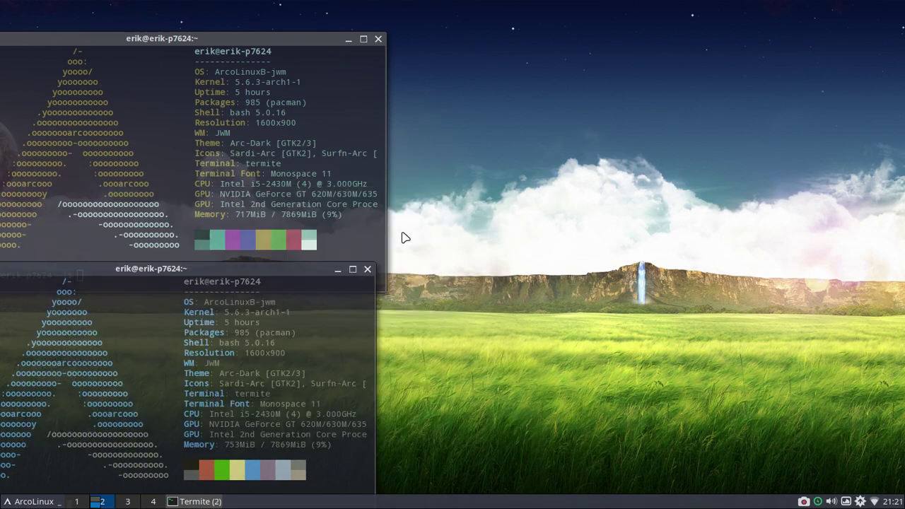
left_click(367, 269)
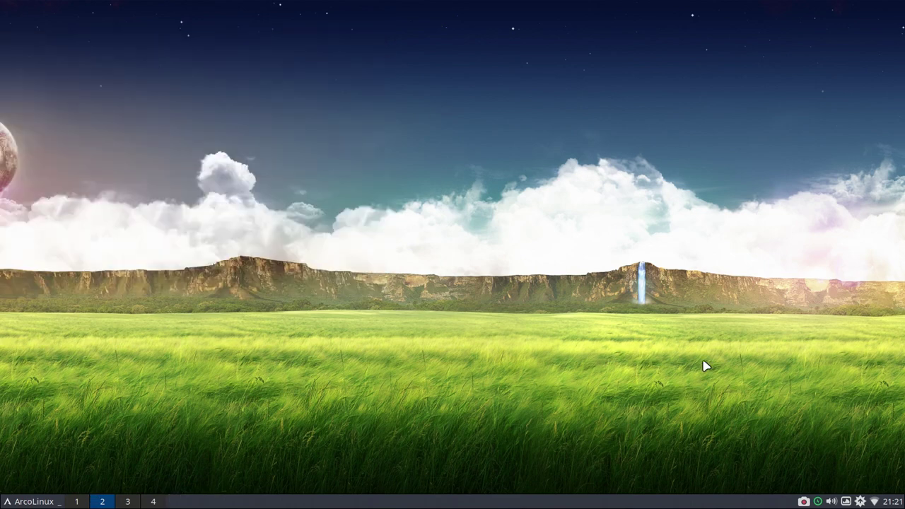